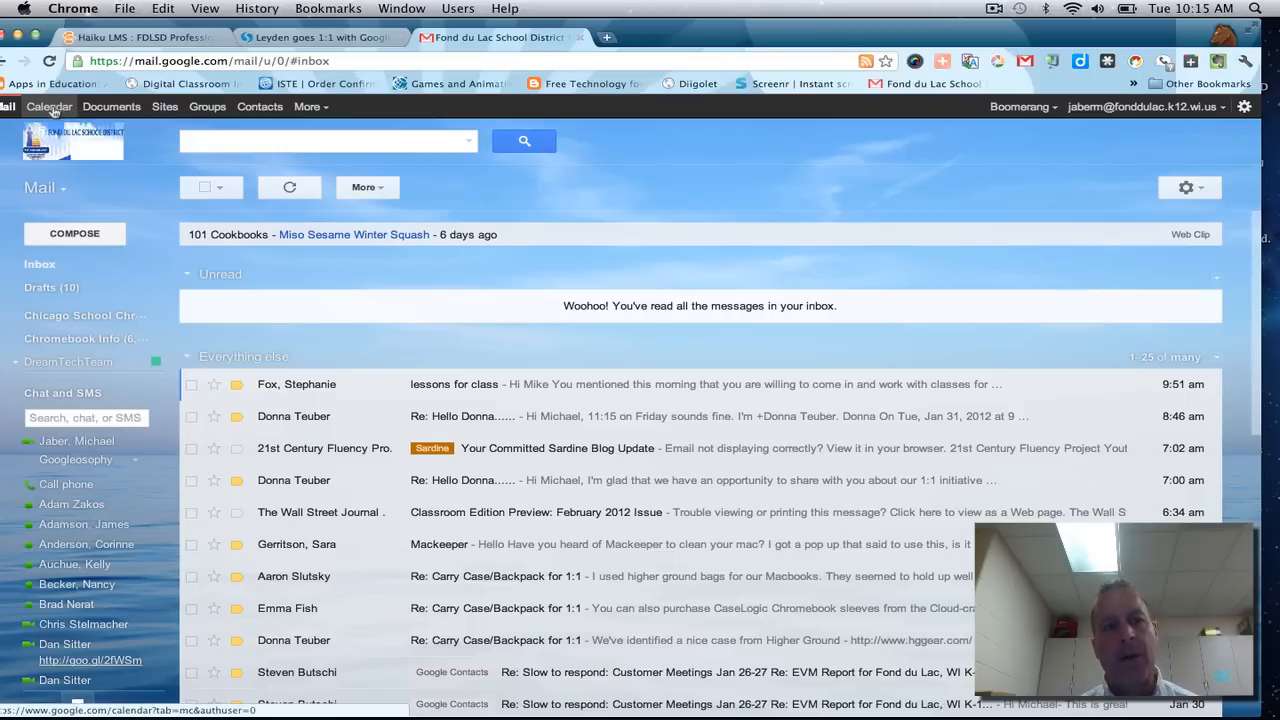
Switch to Google Calendar and start a new calendar named with the teacher's surname followed by "Conferences"
click(50, 107)
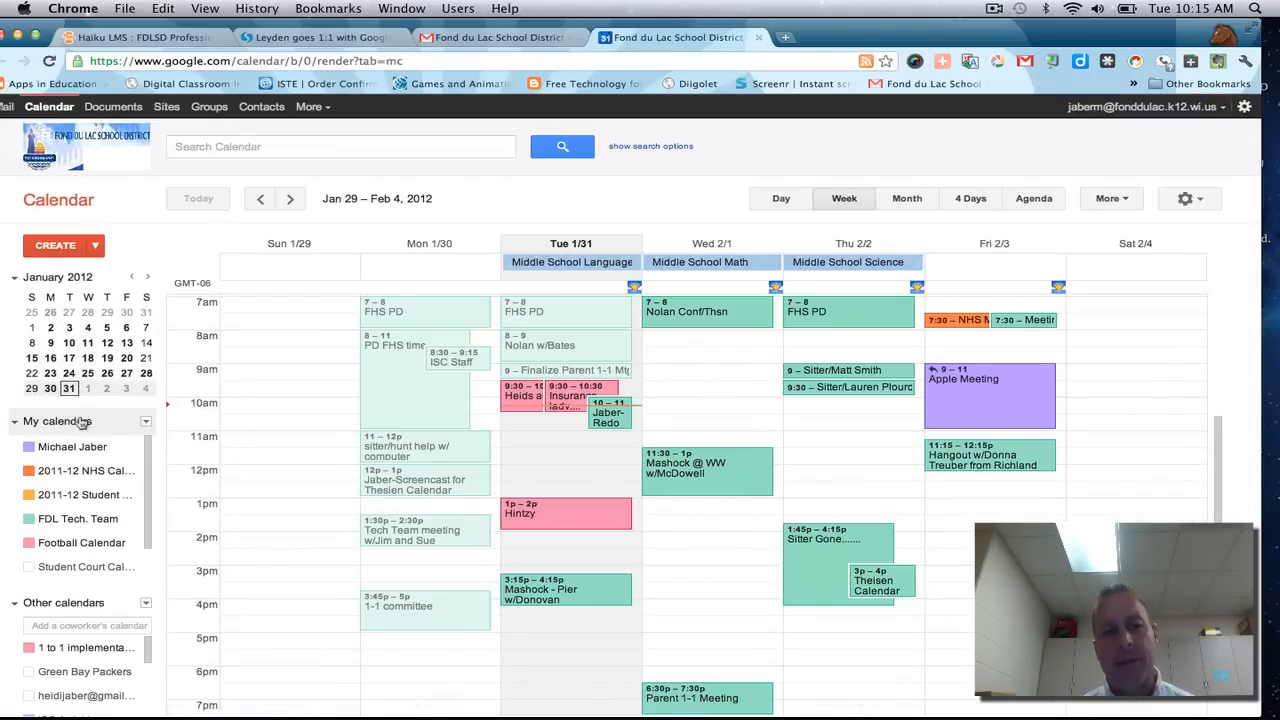
click(147, 424)
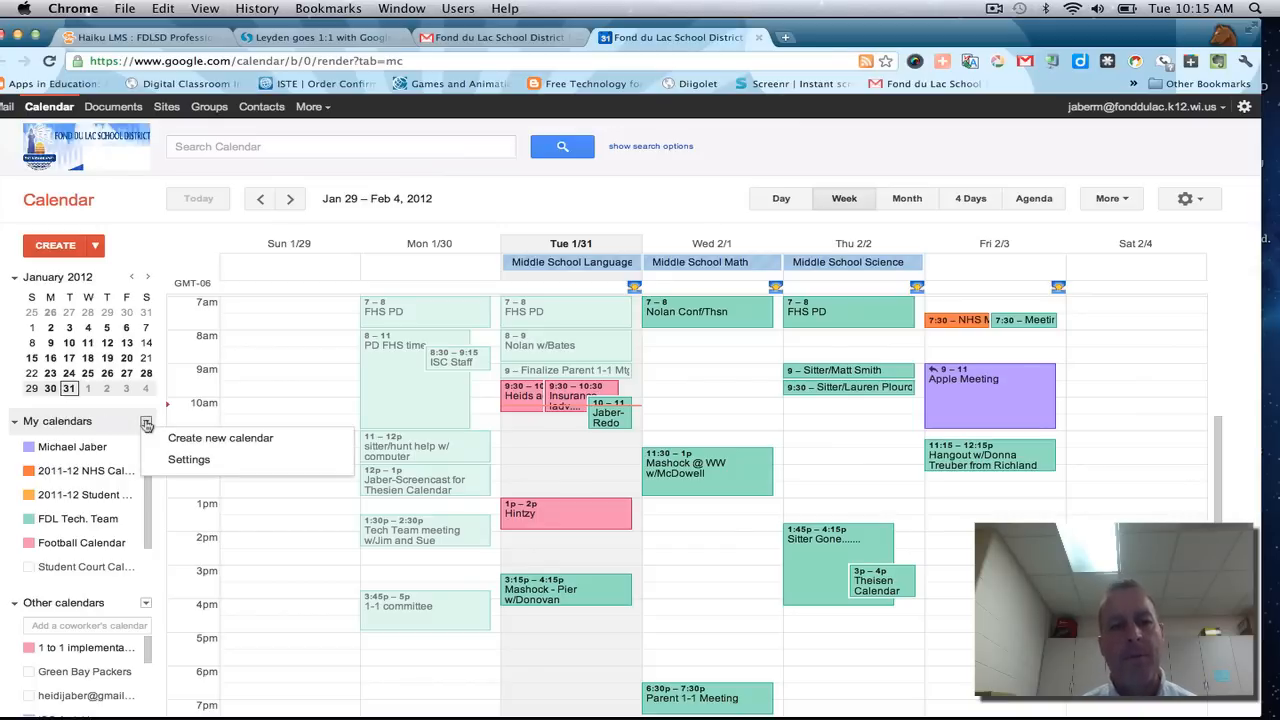
click(182, 440)
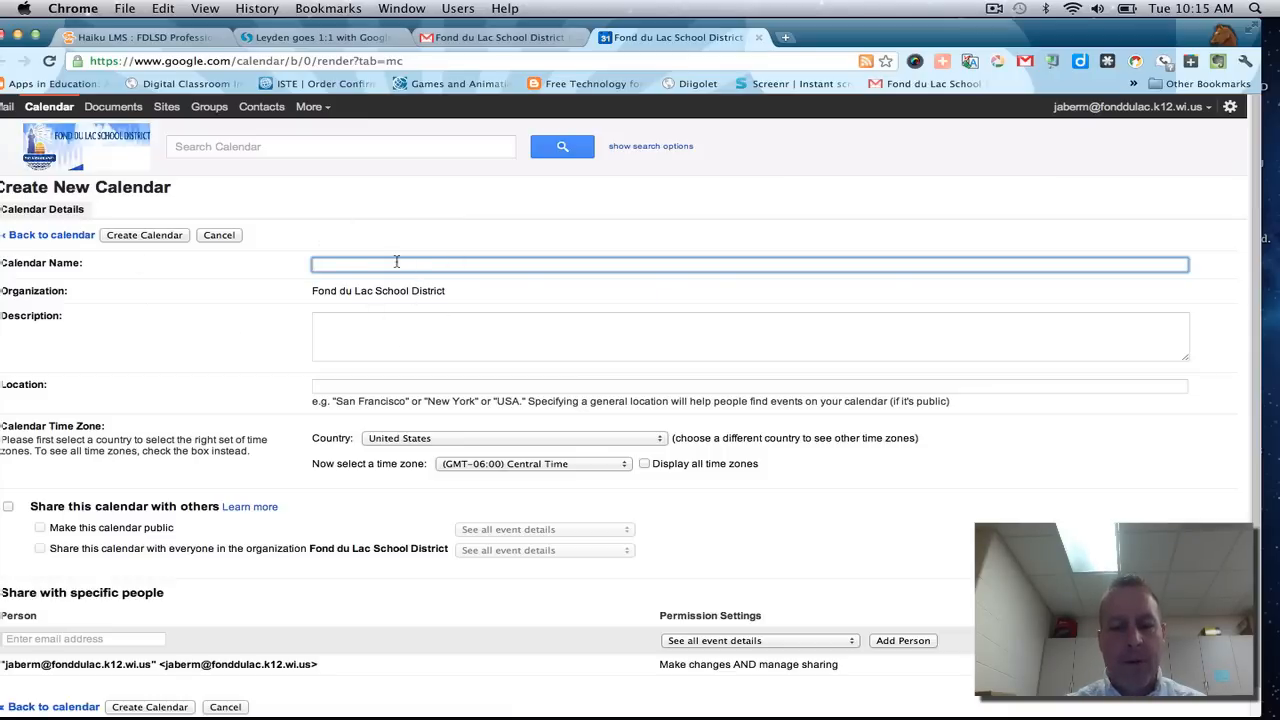
text(Jaber Con)
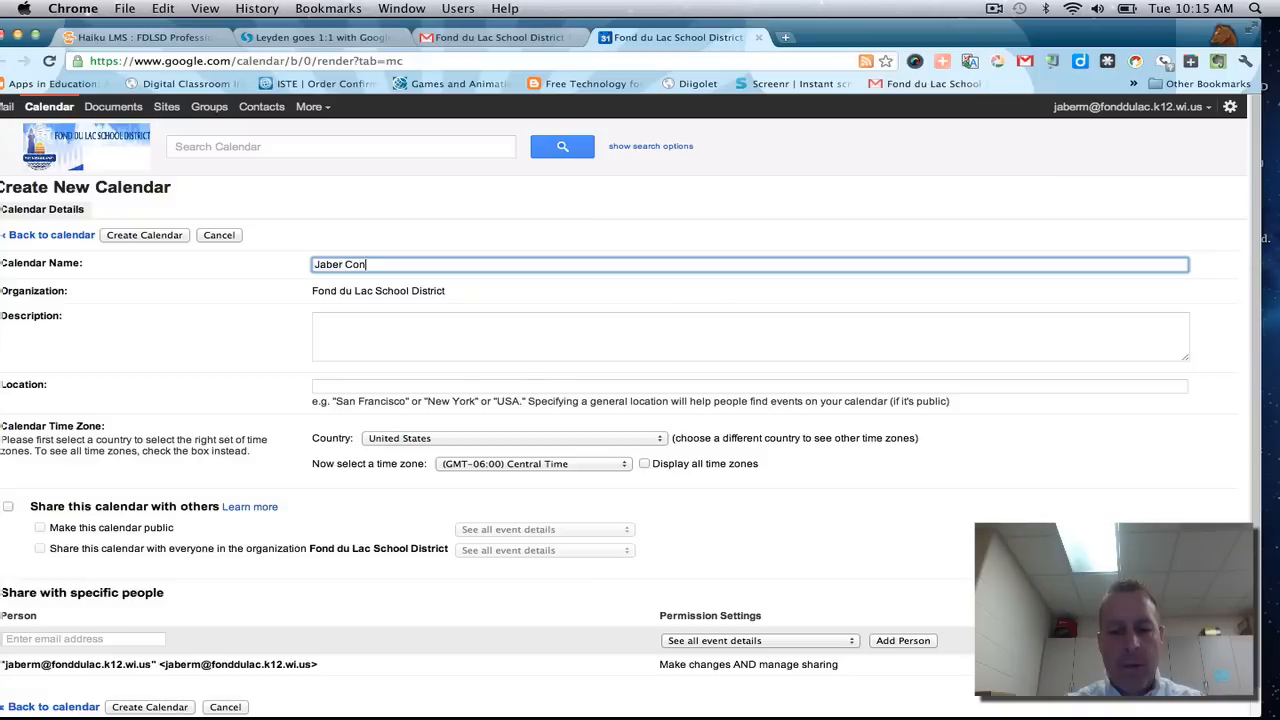
text(ferences)
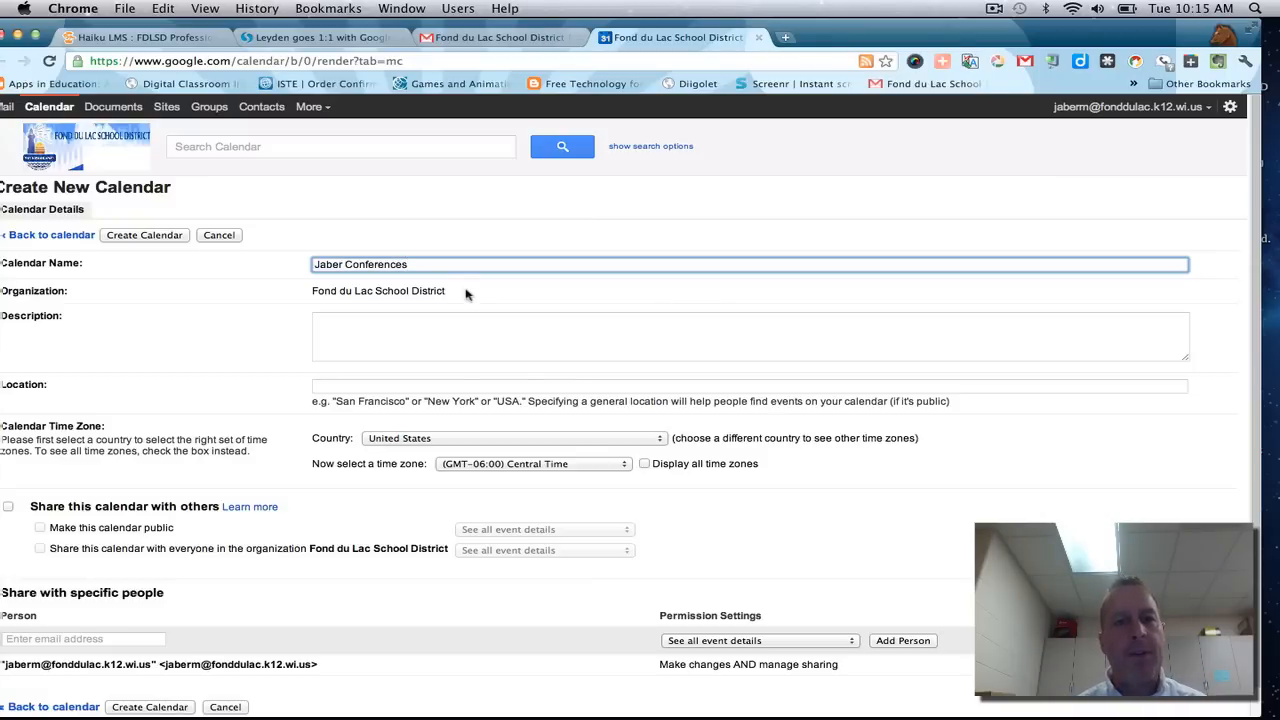
Set the new calendar's location to "Room 220" and create the calendar
click(346, 385)
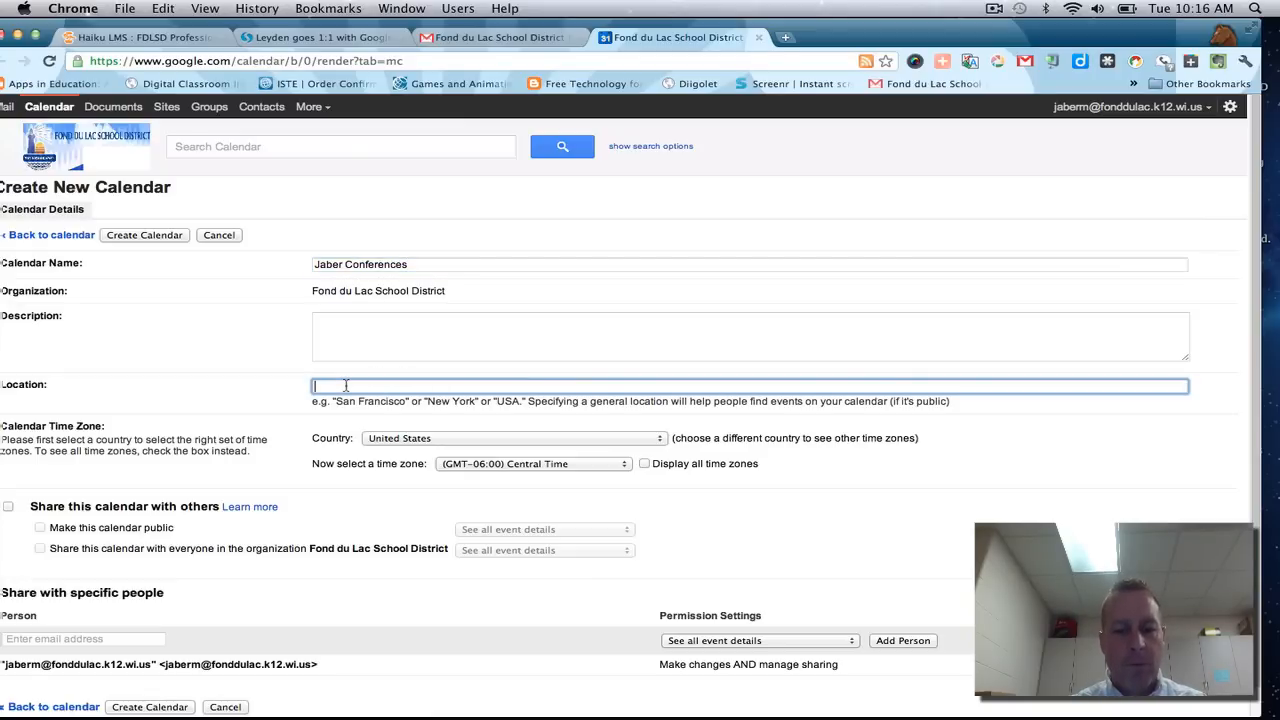
text(Room 220)
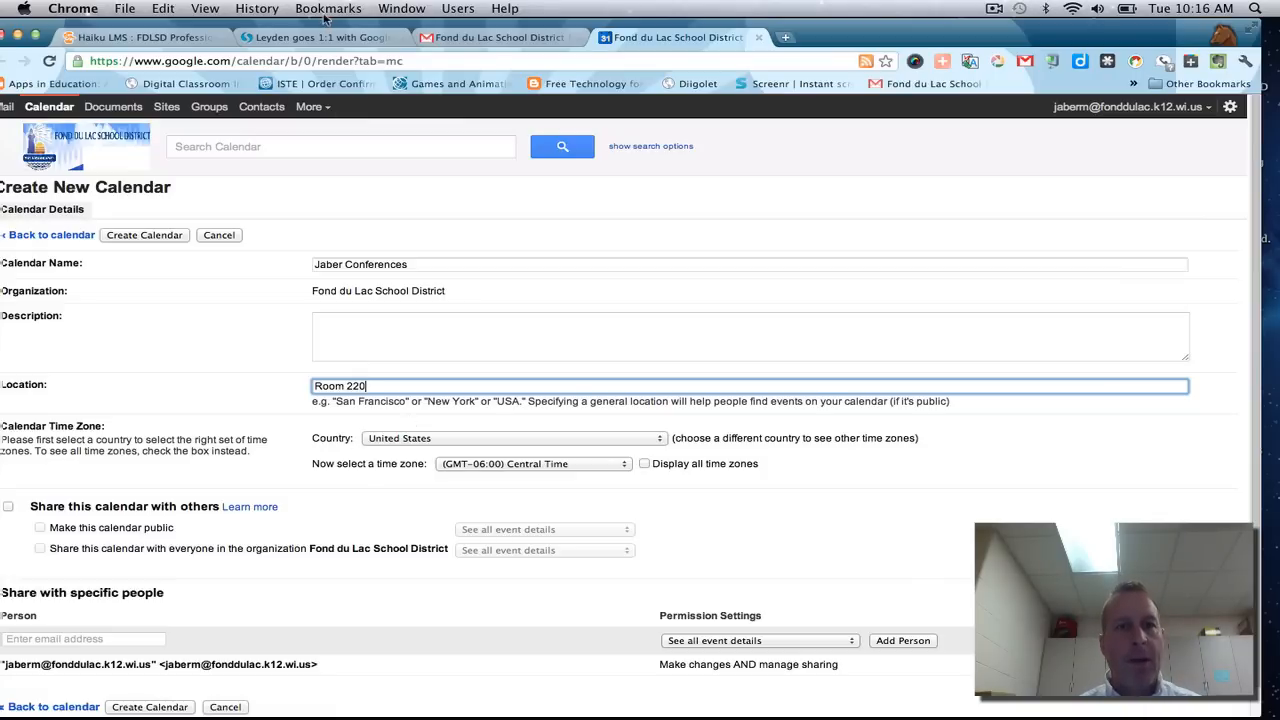
drag(325, 25, 367, 25)
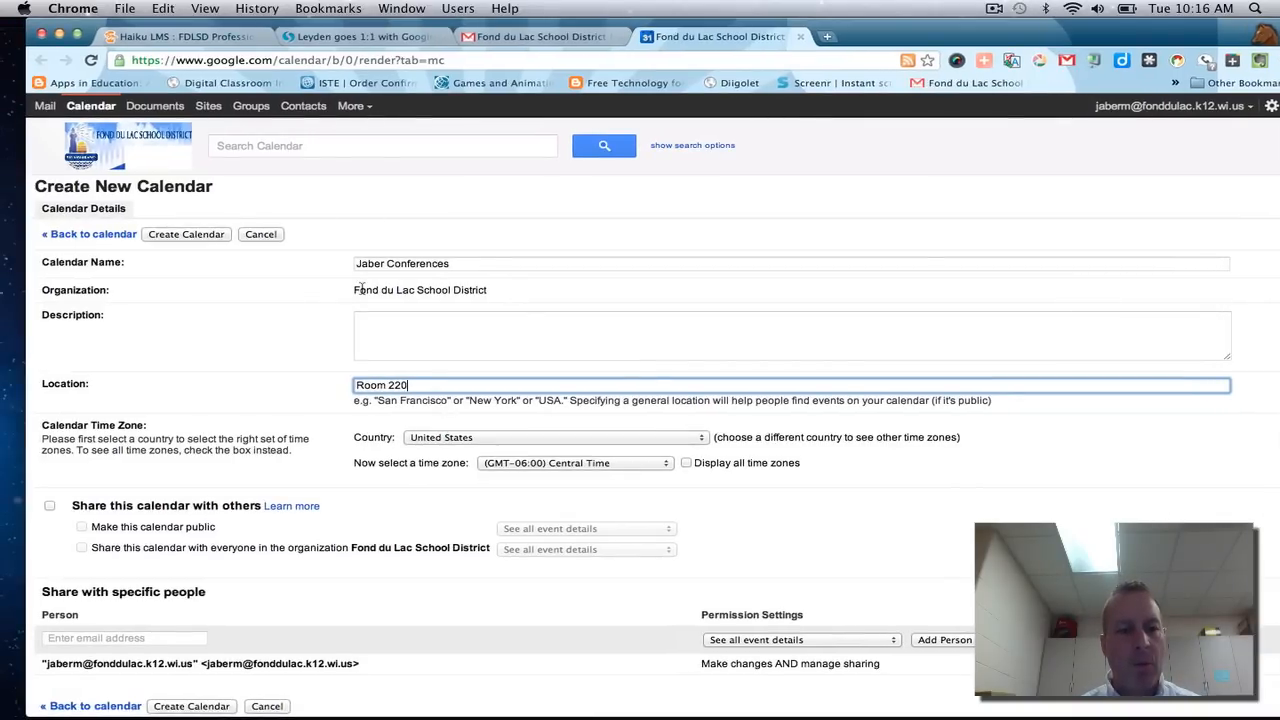
scroll(342, 476, down, 1)
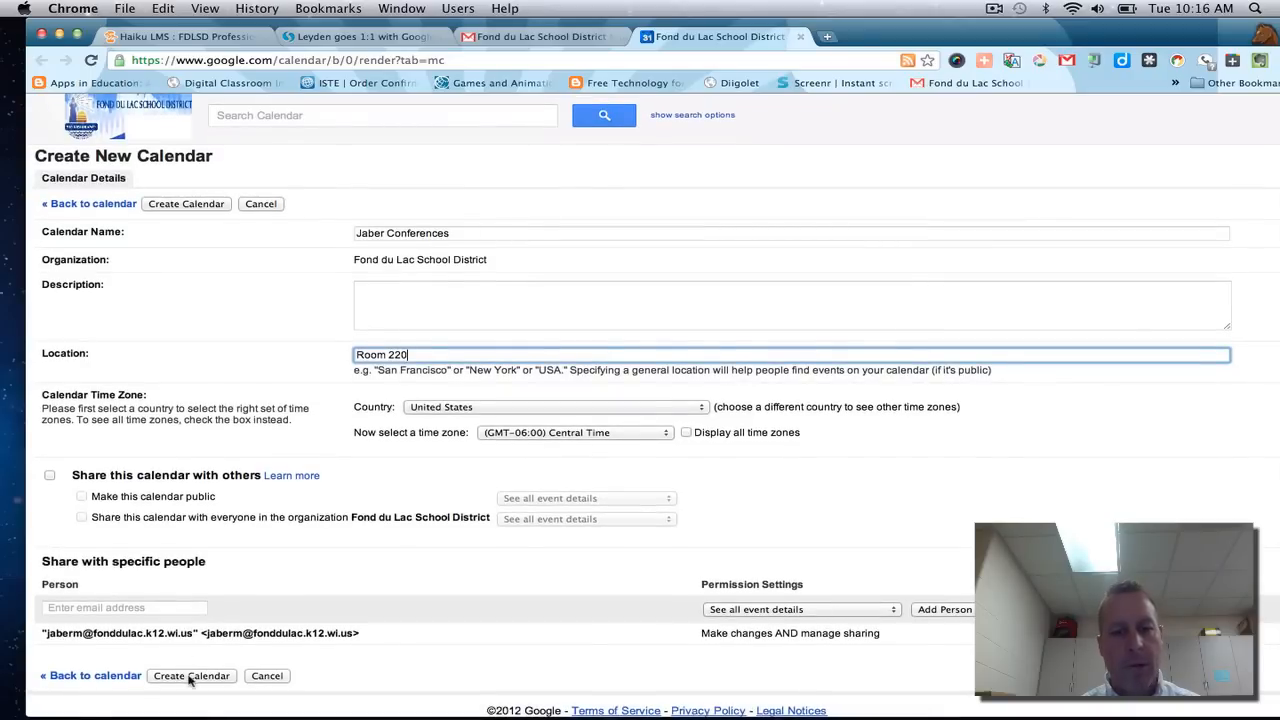
click(176, 205)
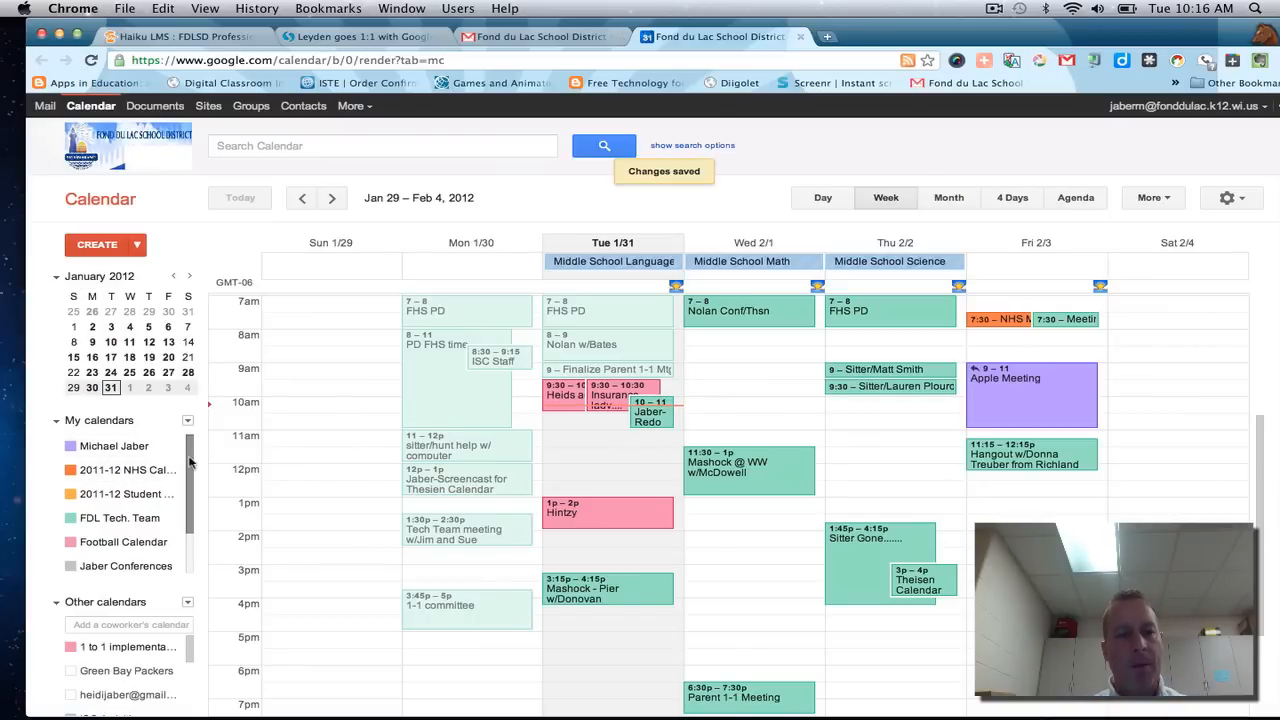
Change the new conferences calendar's color to green
scroll(190, 462, down, 2)
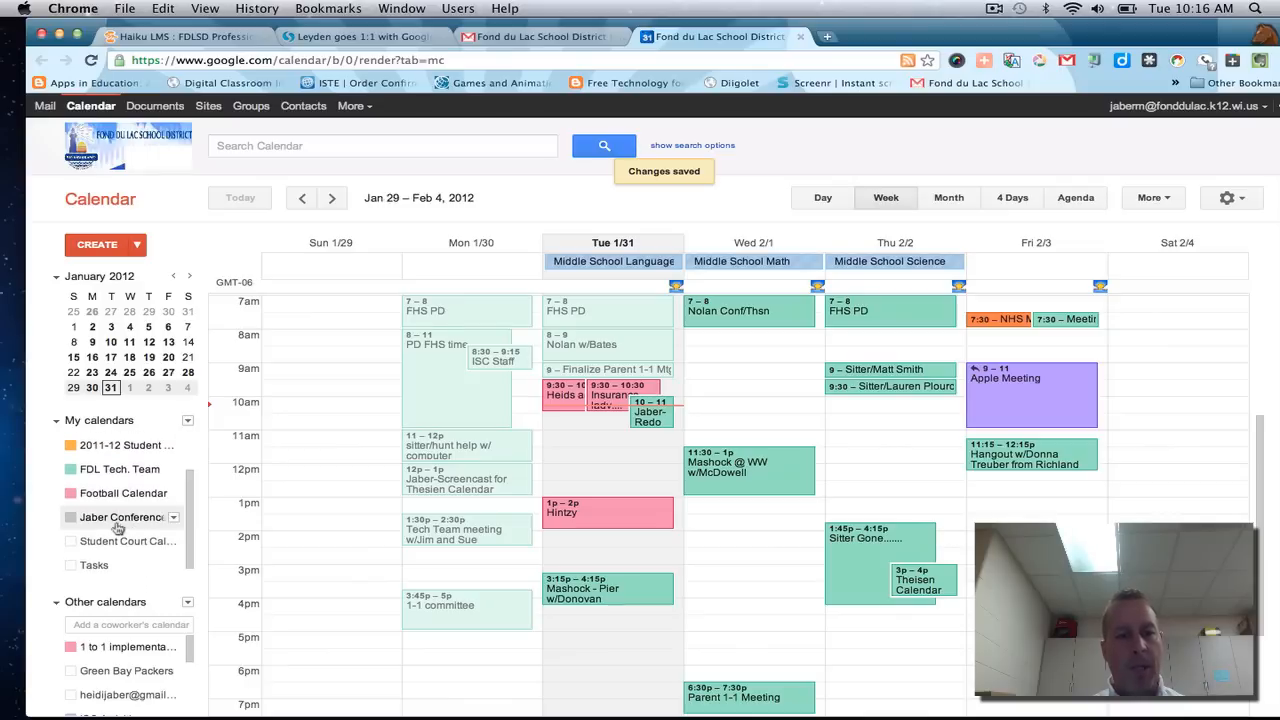
click(173, 518)
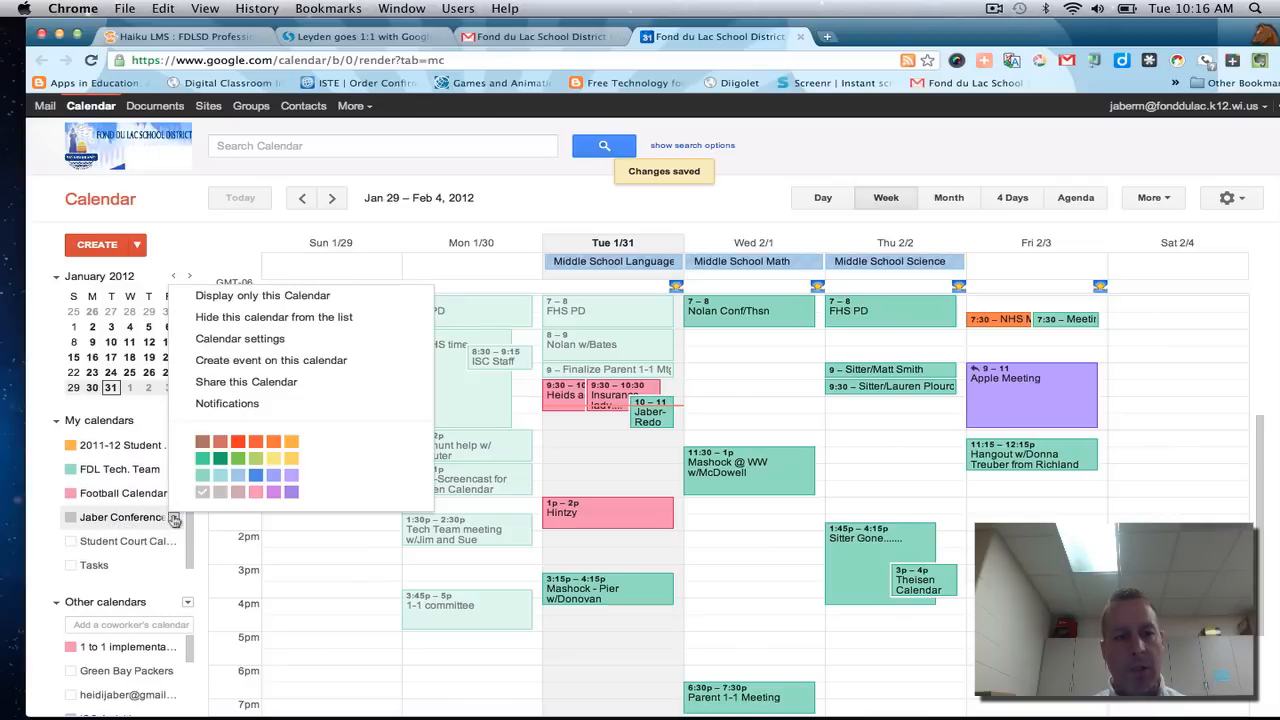
click(237, 460)
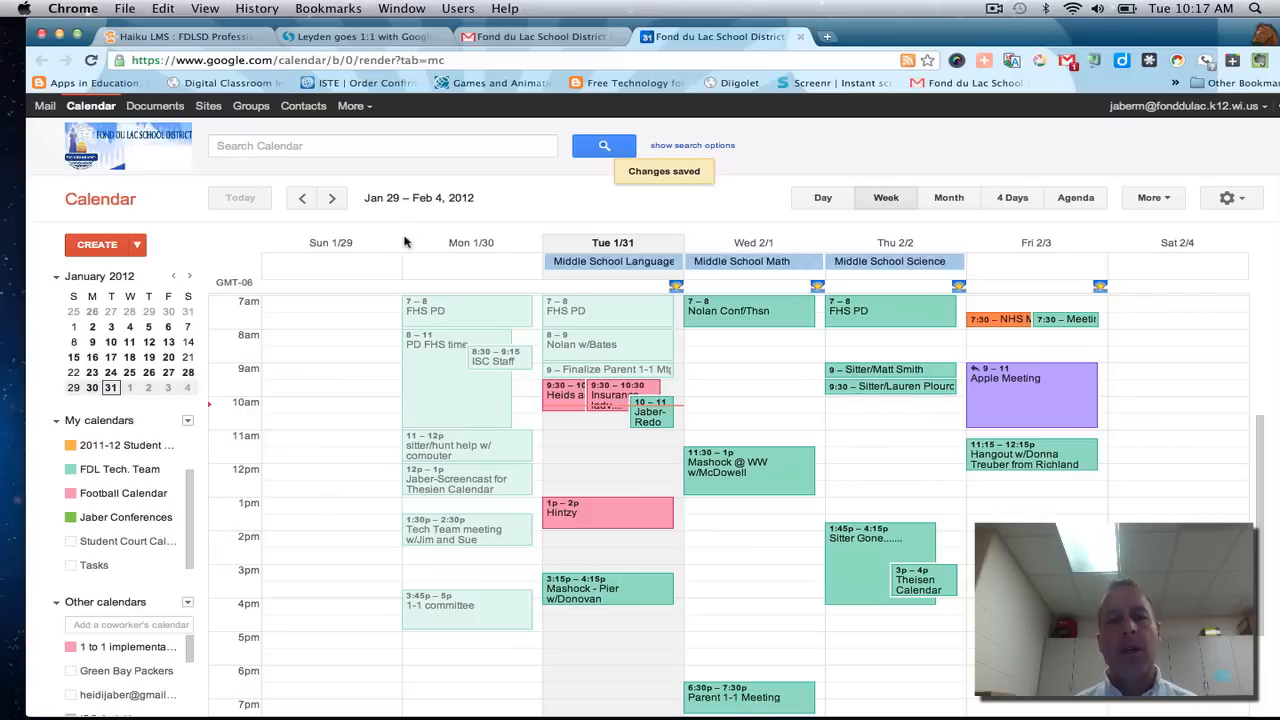
Start an appointment slots block on Tuesday, February 28, 2012, from 3:30pm to 4:30pm
click(334, 199)
click(334, 199)
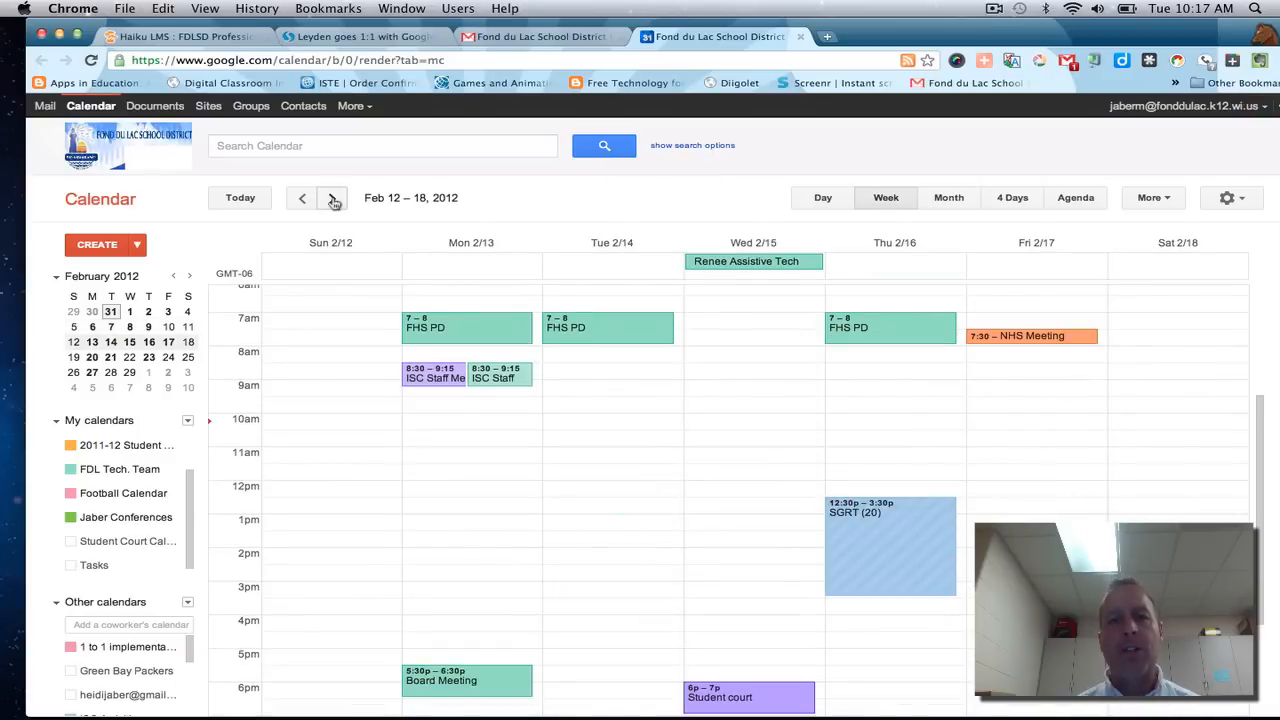
click(334, 199)
click(334, 199)
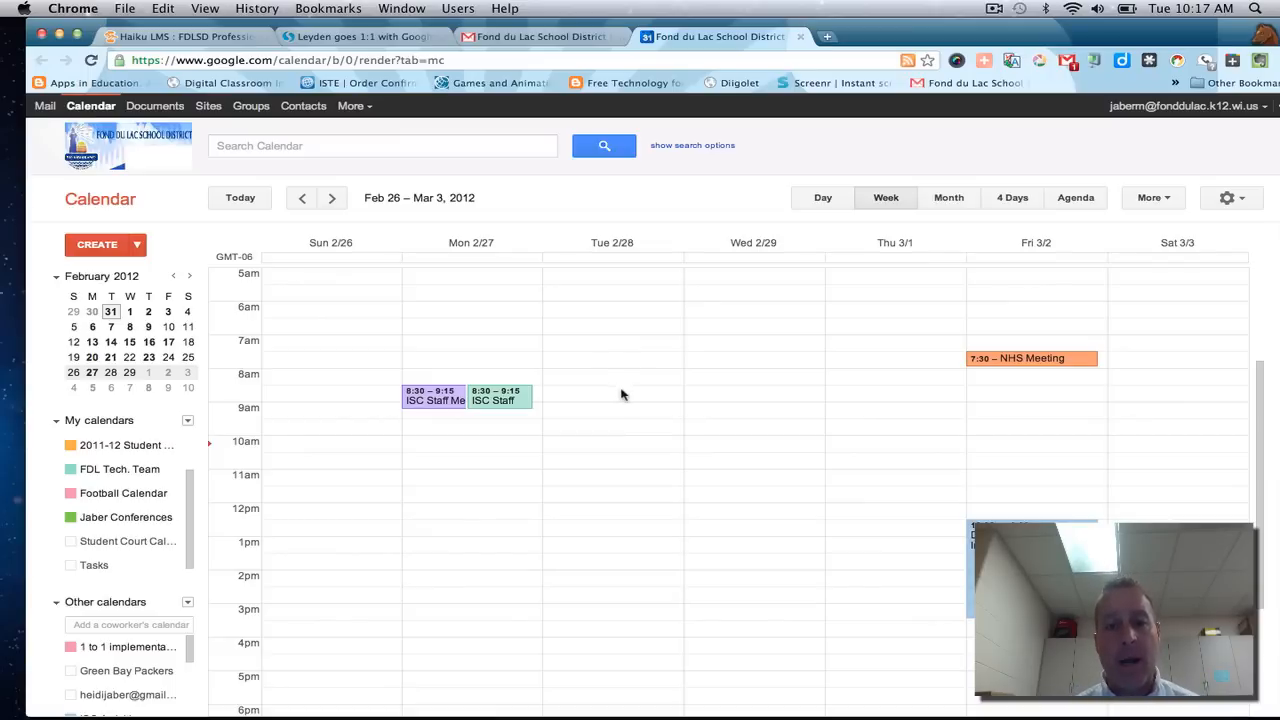
scroll(619, 410, down, 5)
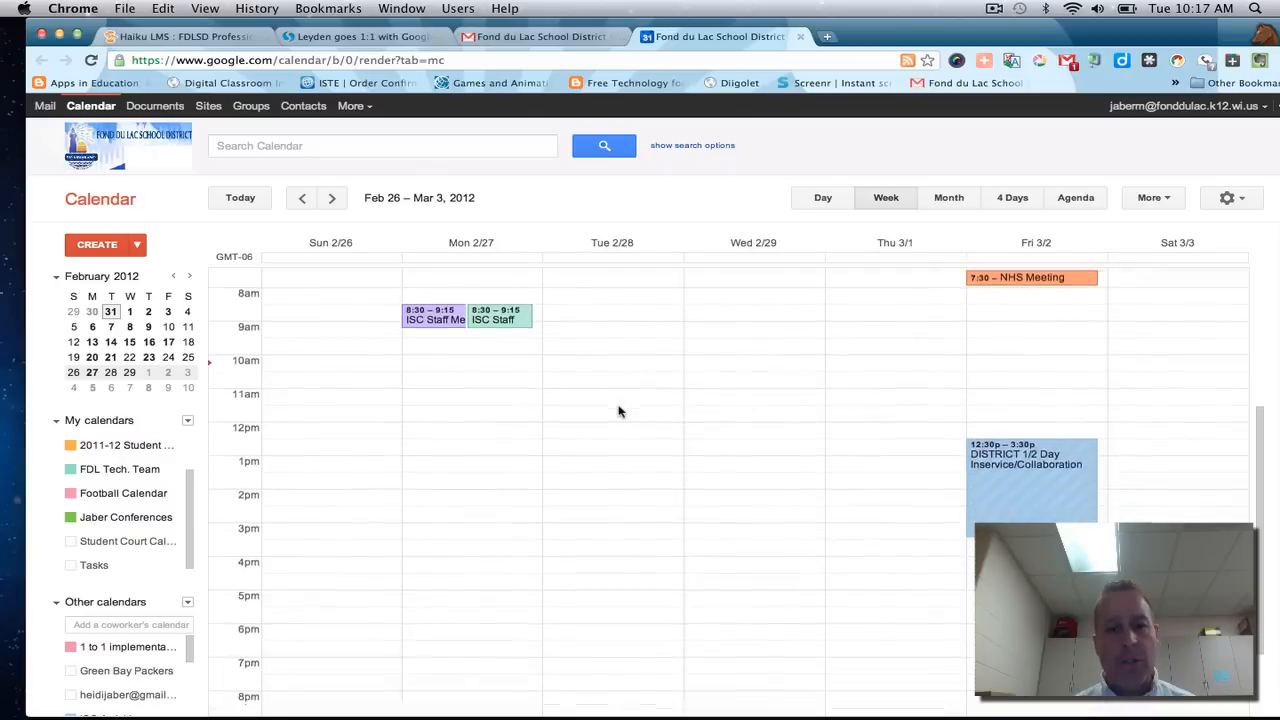
click(593, 502)
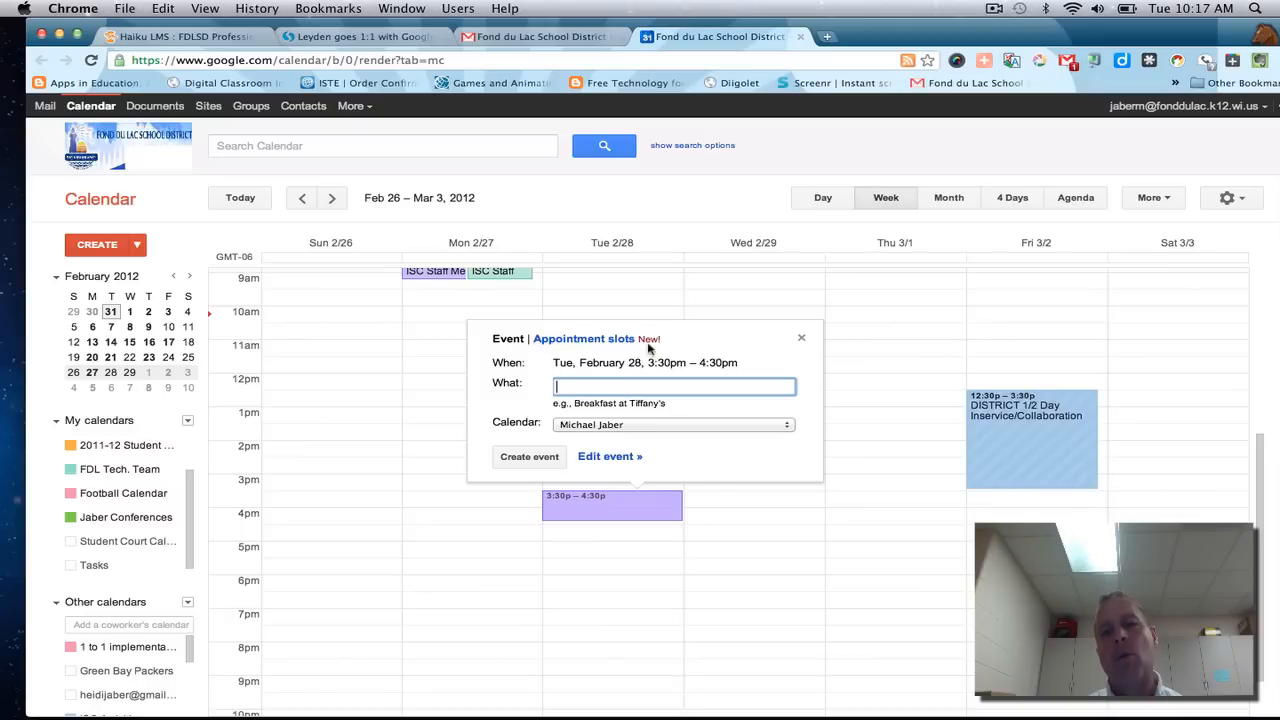
click(598, 340)
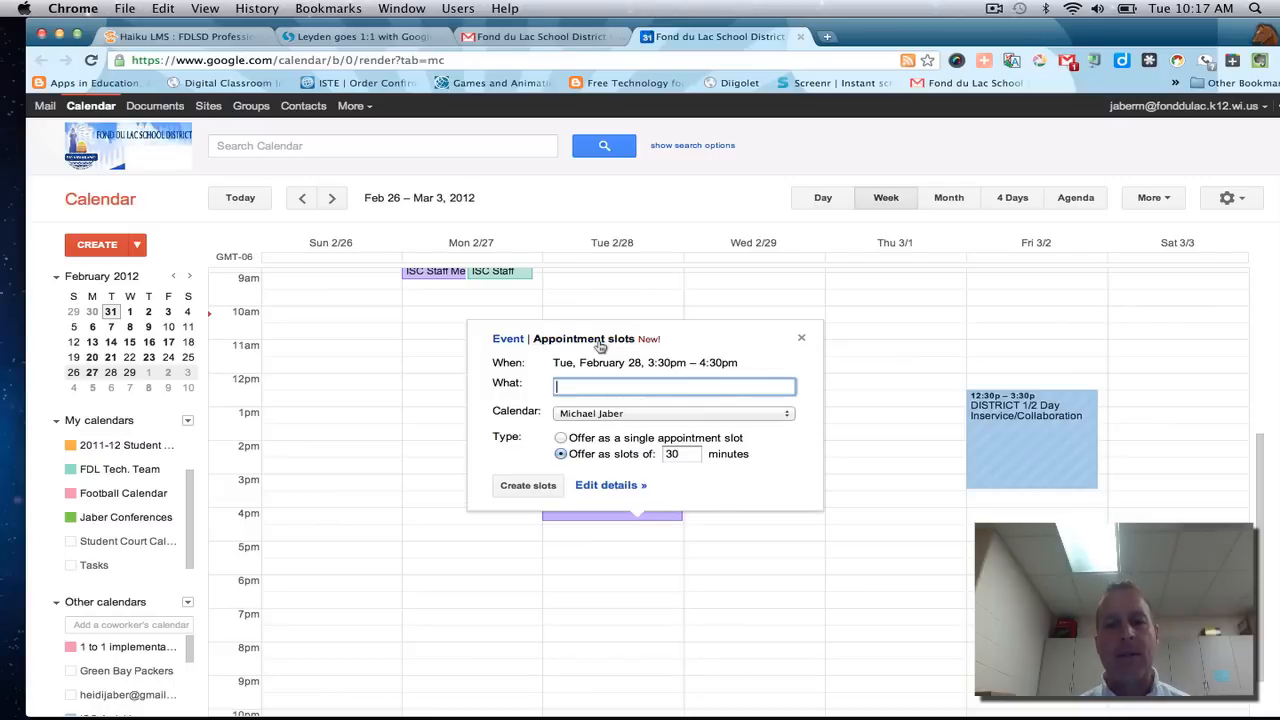
Title the appointment block with the teacher's surname and "Conferences", and assign it to the matching conferences calendar
text(Jaber )
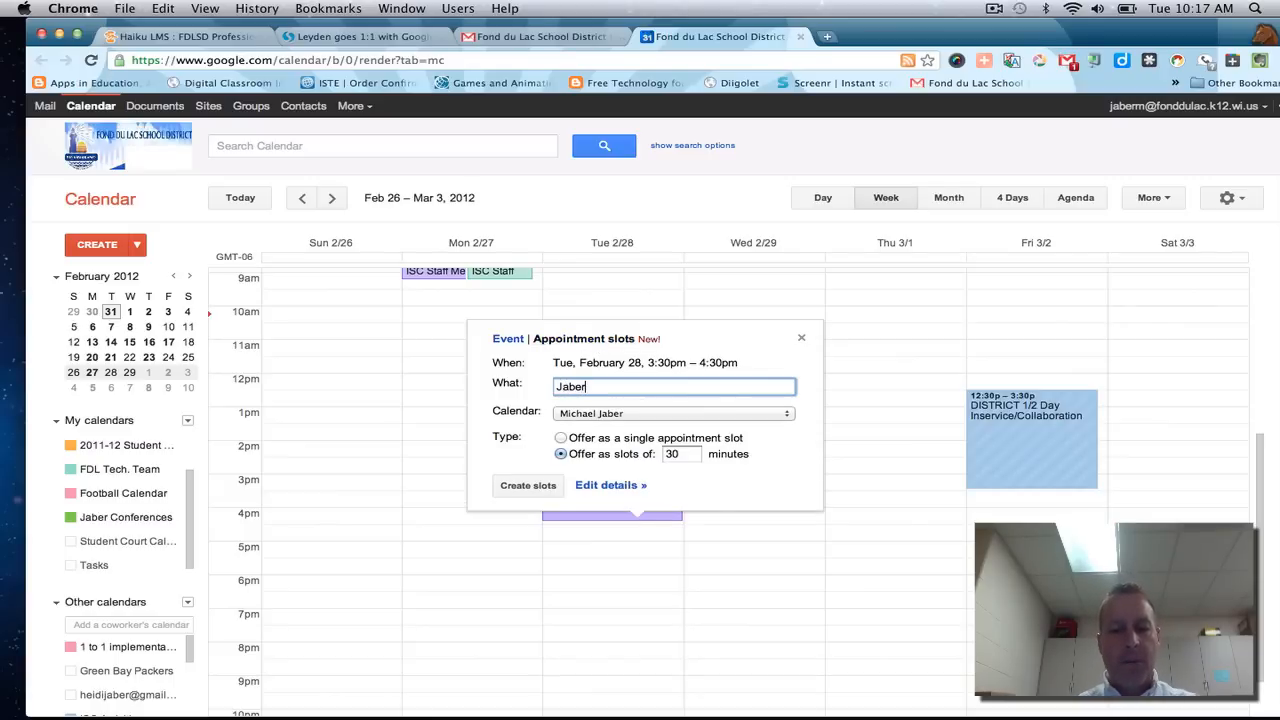
text(Conferences)
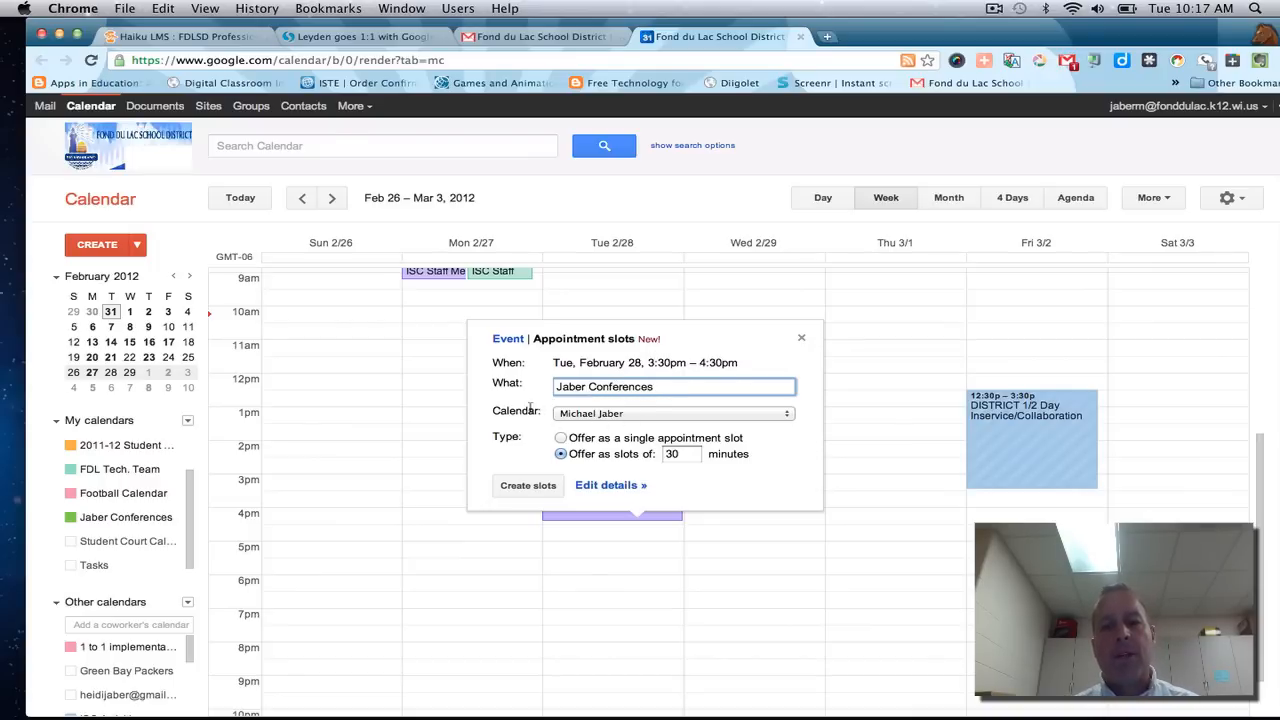
click(786, 414)
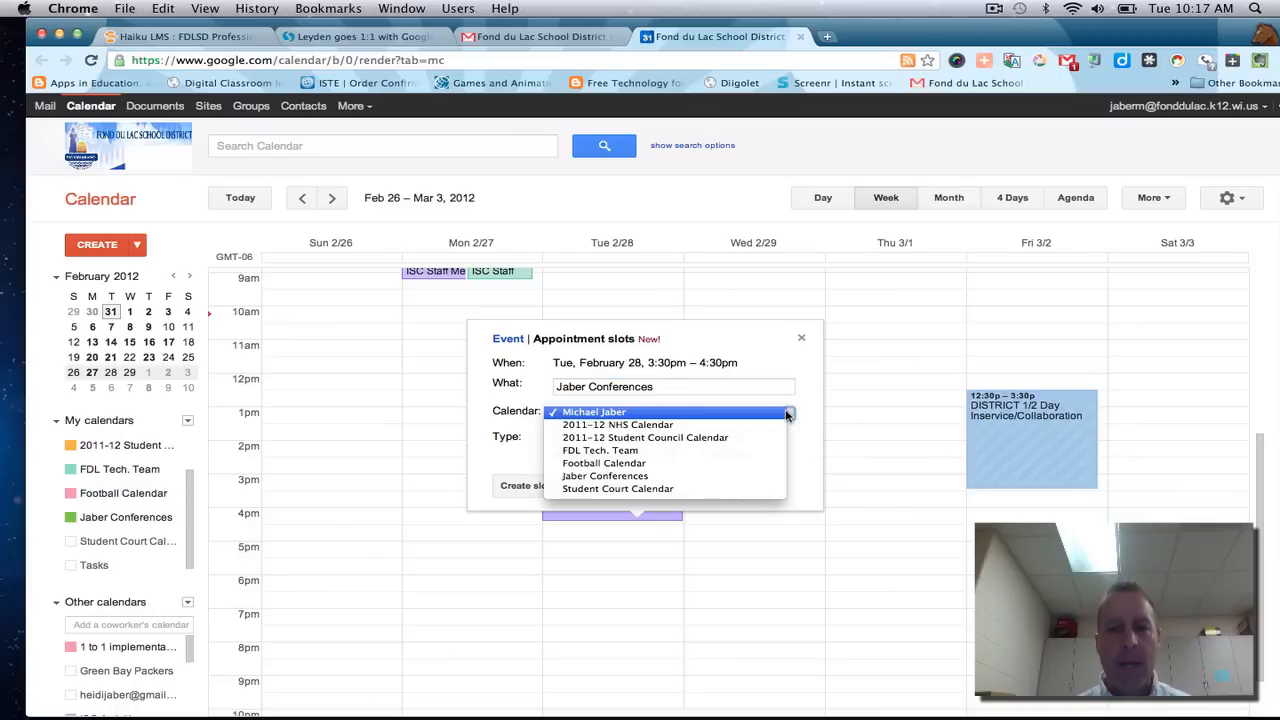
click(667, 483)
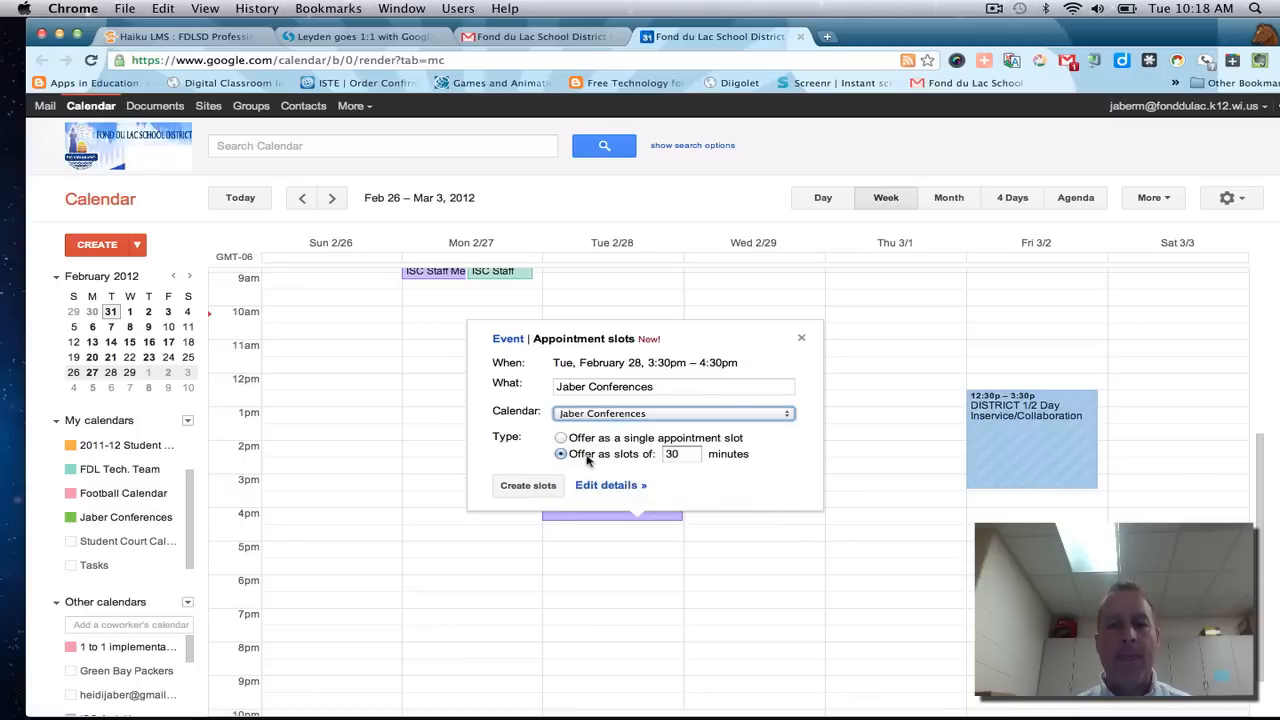
Offer the block as slots of 10 minutes and open its detailed settings
click(684, 453)
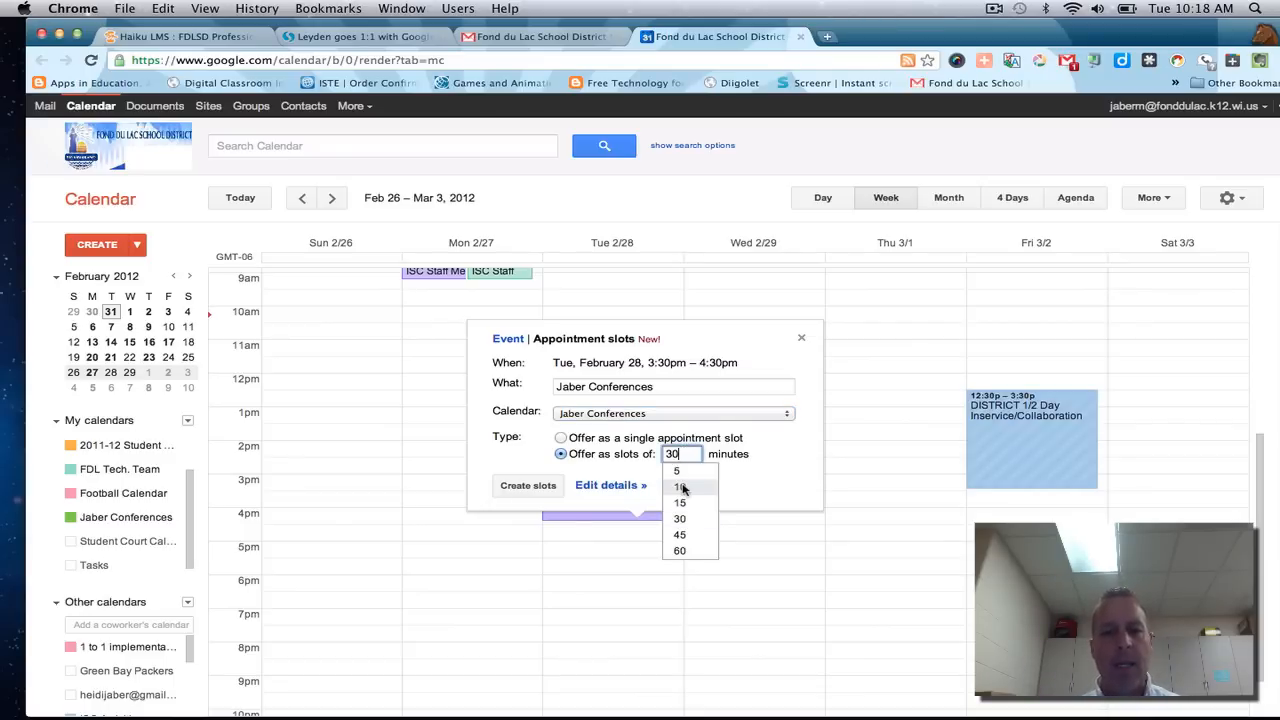
click(683, 487)
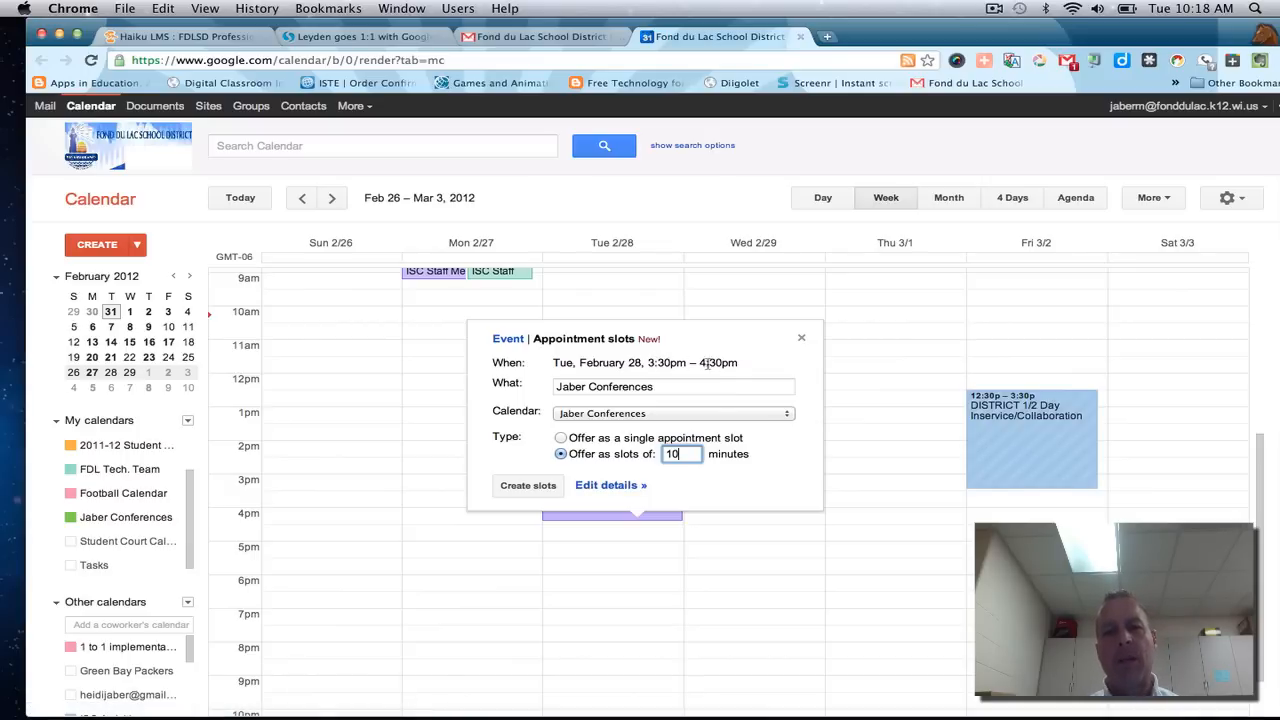
click(610, 485)
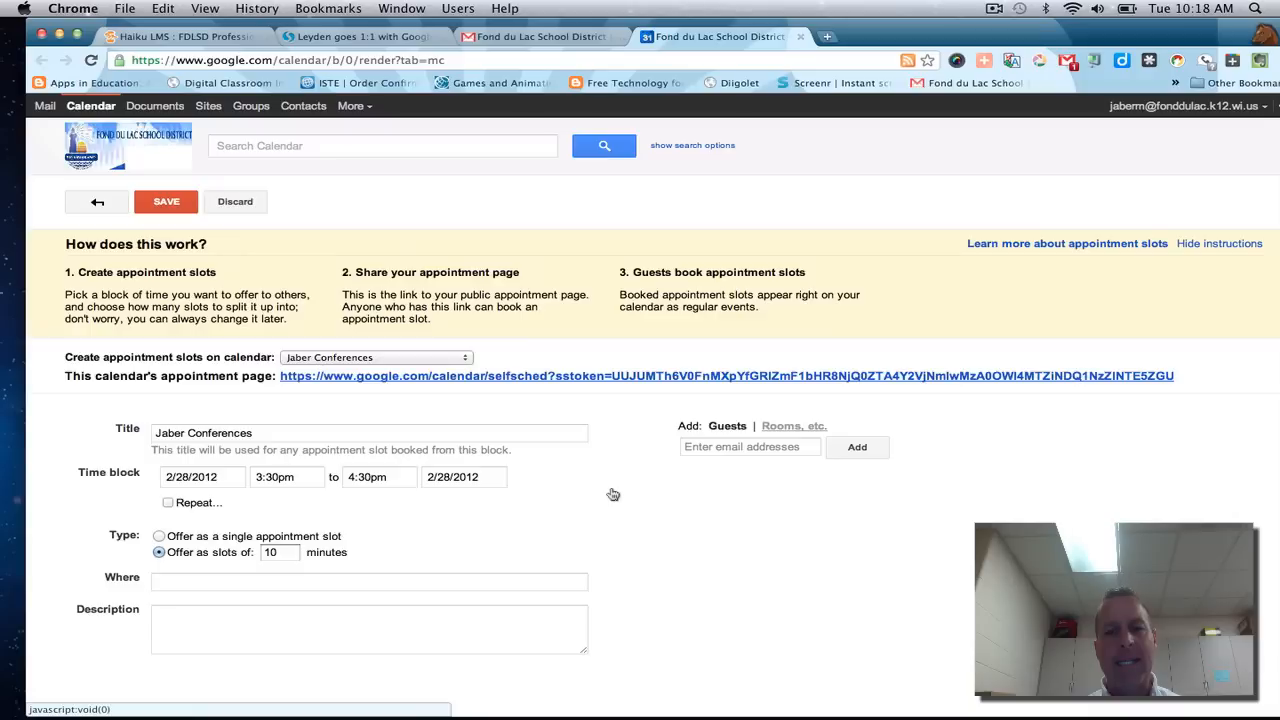
Set the time block's end to 6:30pm and its location to "Room 220"
click(367, 477)
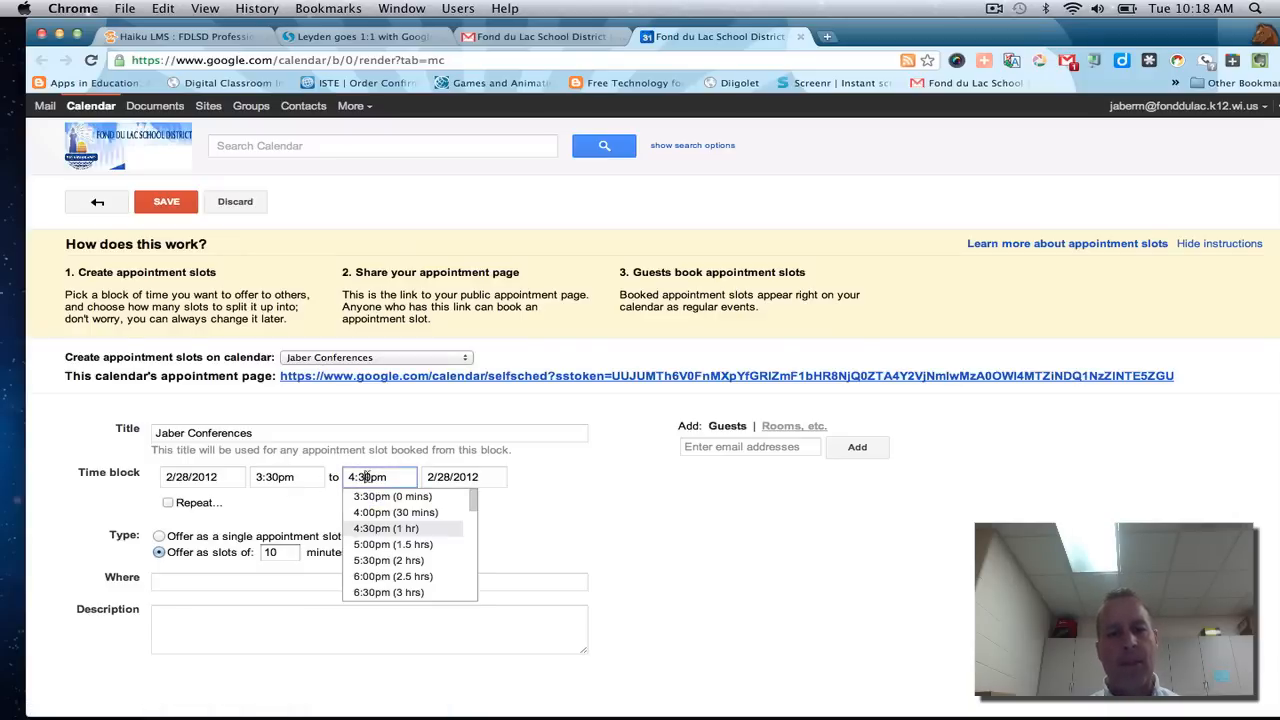
click(374, 594)
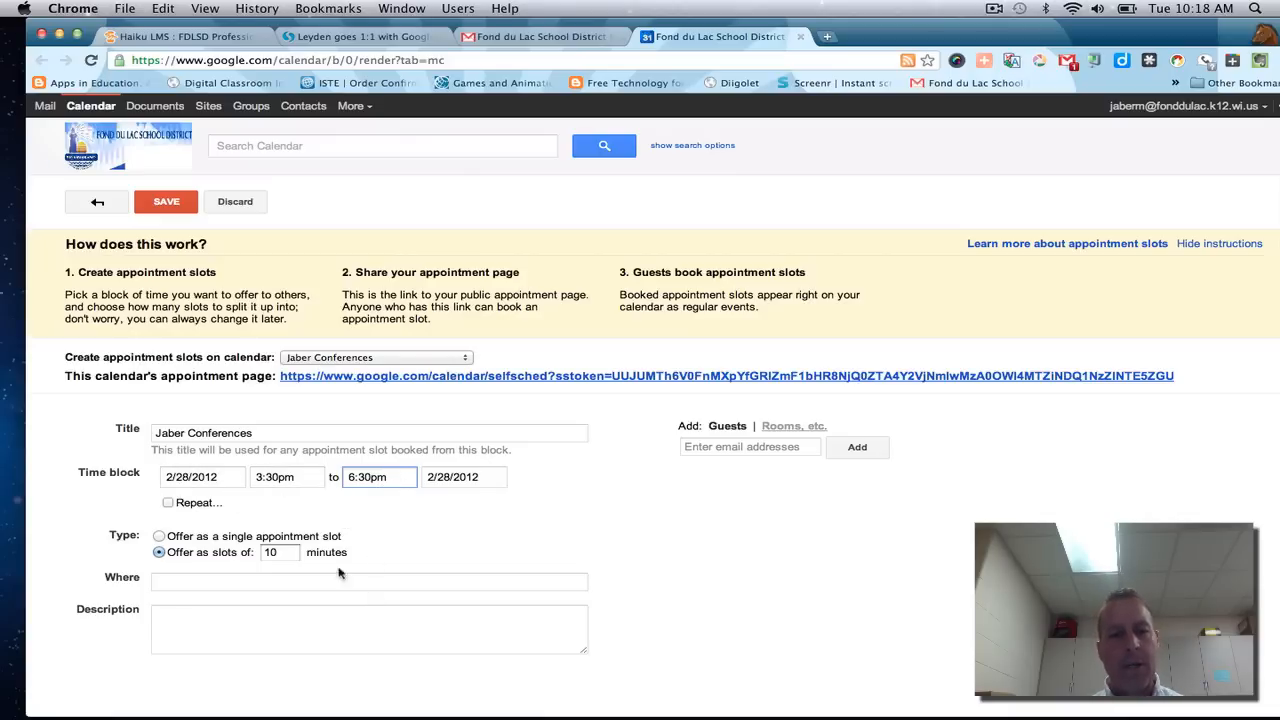
click(253, 582)
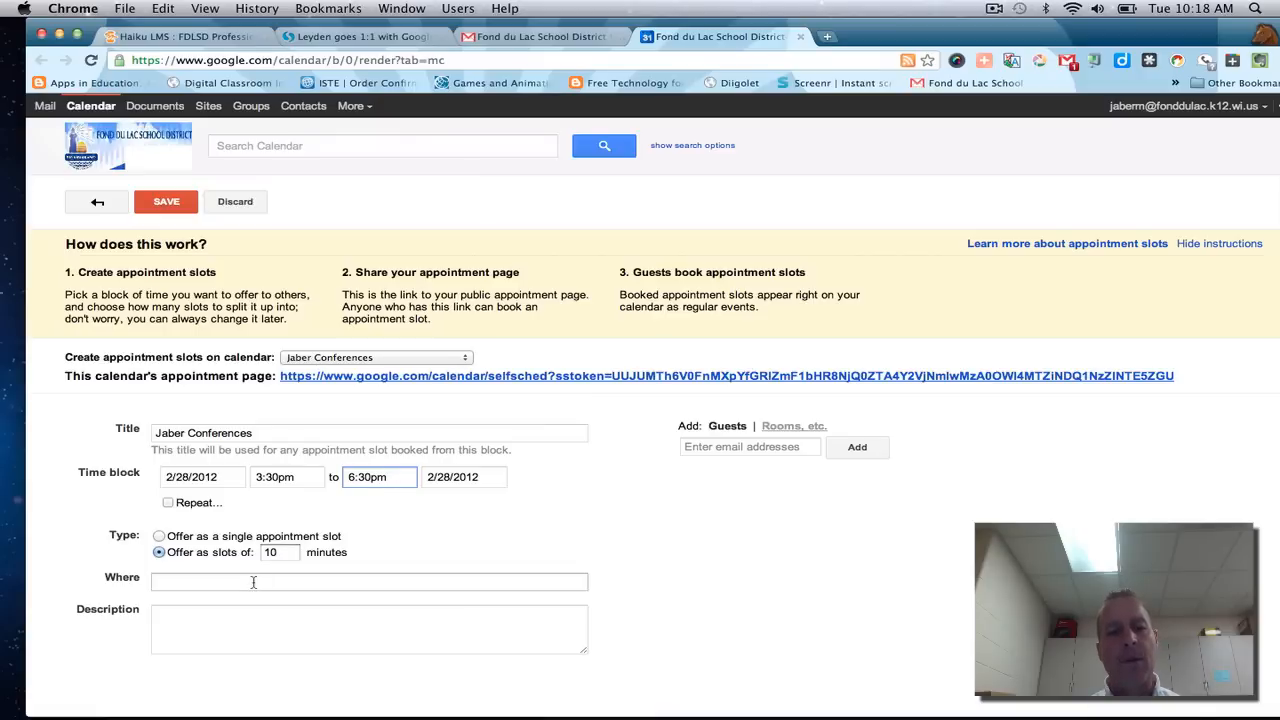
text(Room 220)
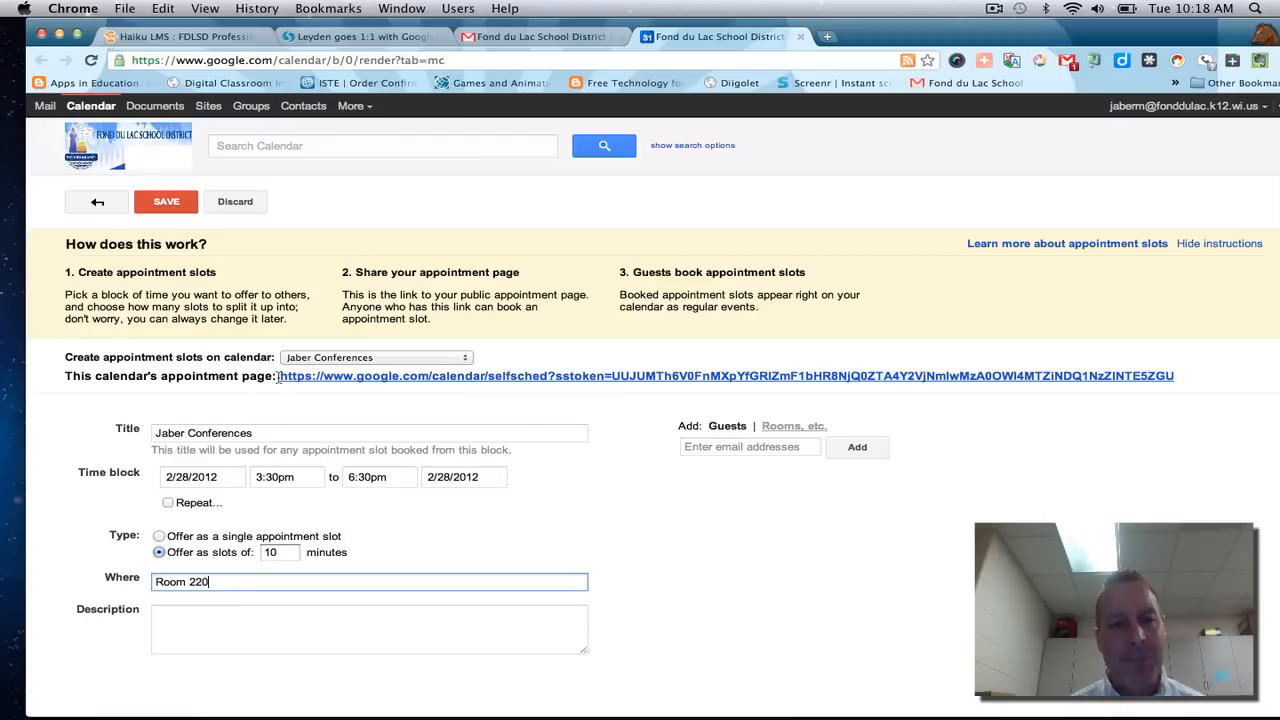
Copy the calendar's appointment page link and save the appointment slots
drag(278, 376, 1179, 376)
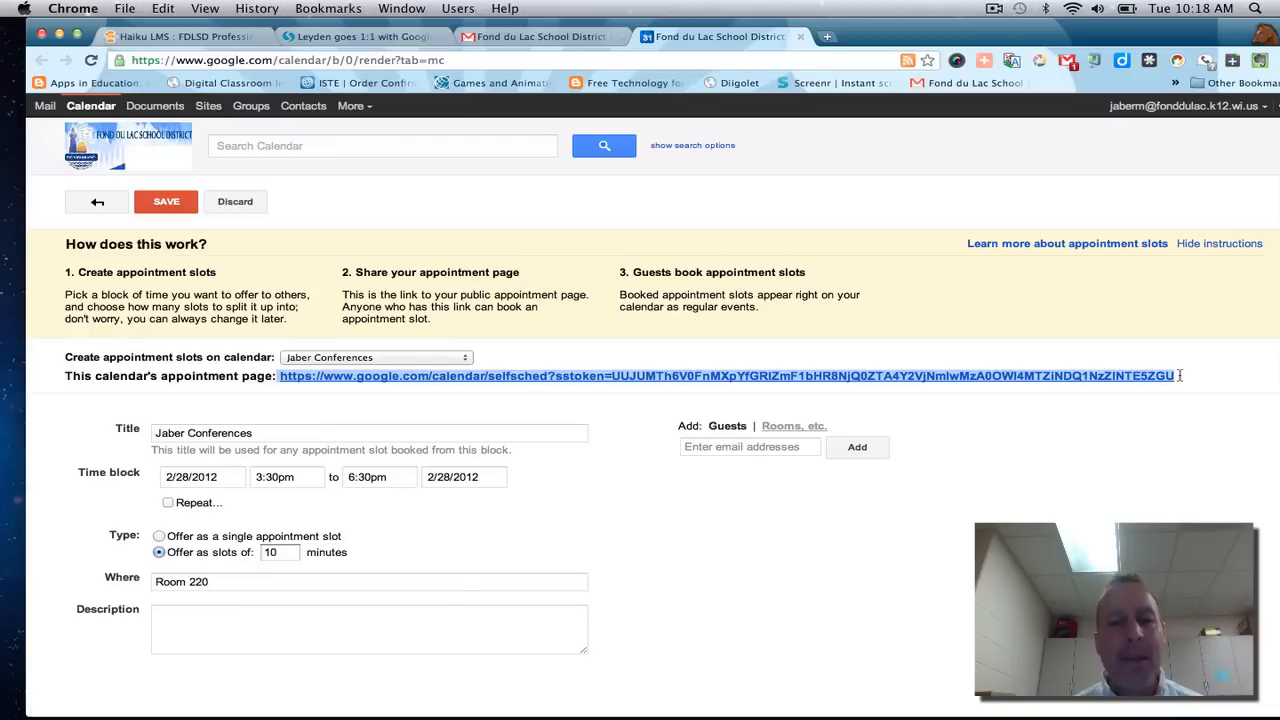
key(super+c)
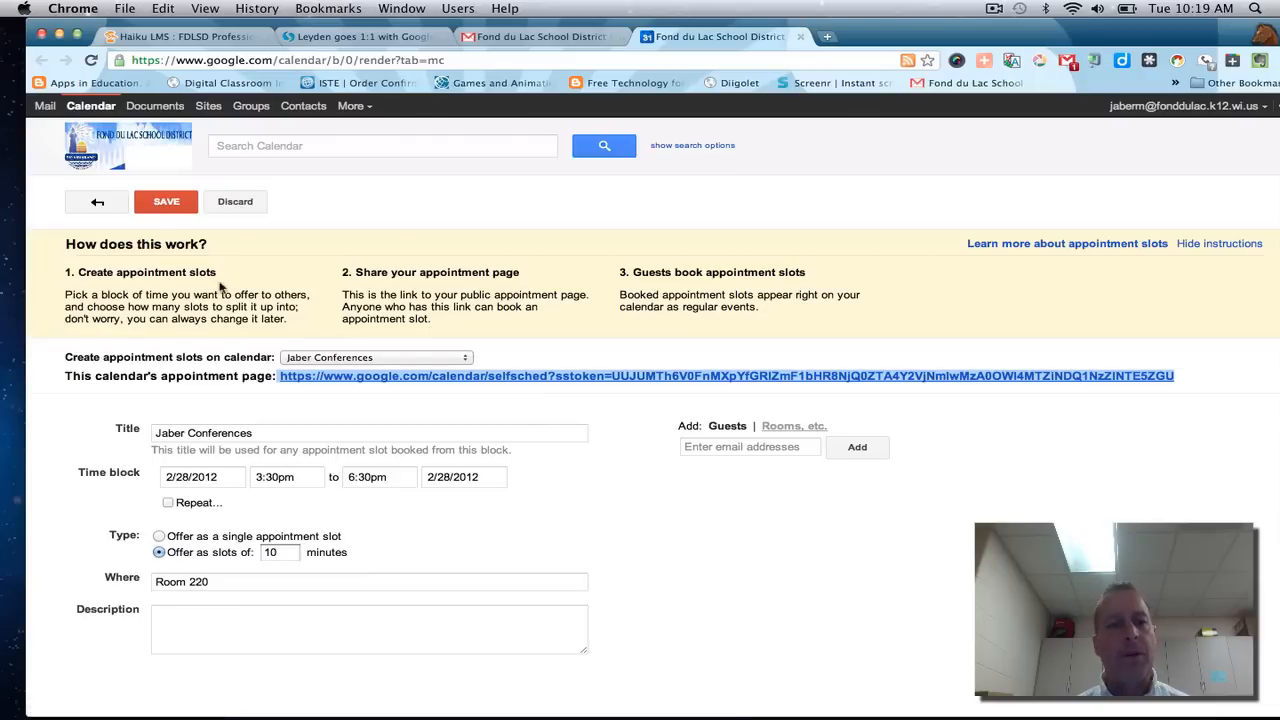
click(179, 211)
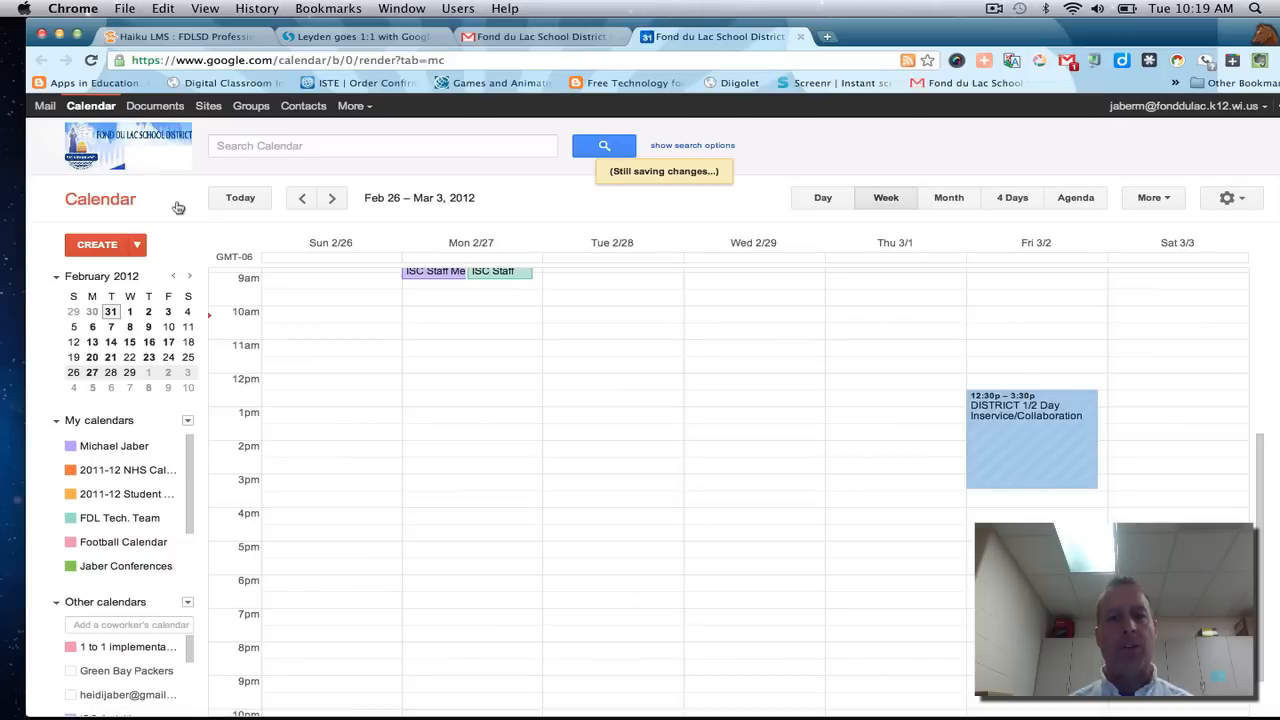